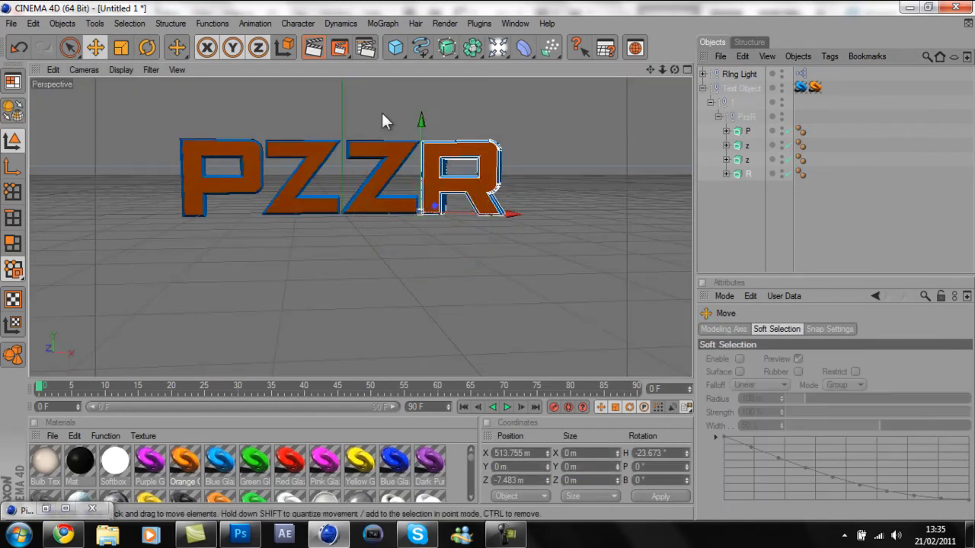
- Select the P letter in Cinema 4D and render the orange PZZR text to the Picture Viewer
key(e)
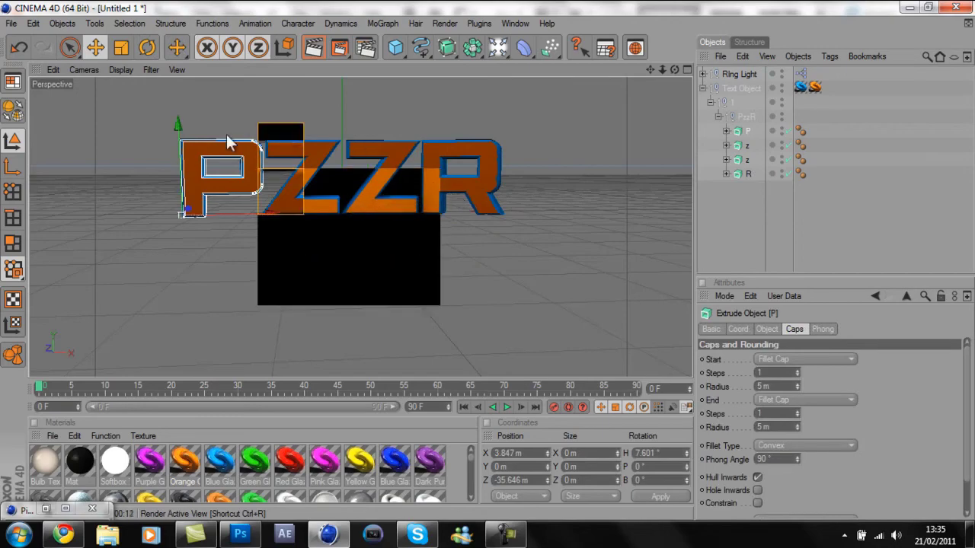
click(416, 212)
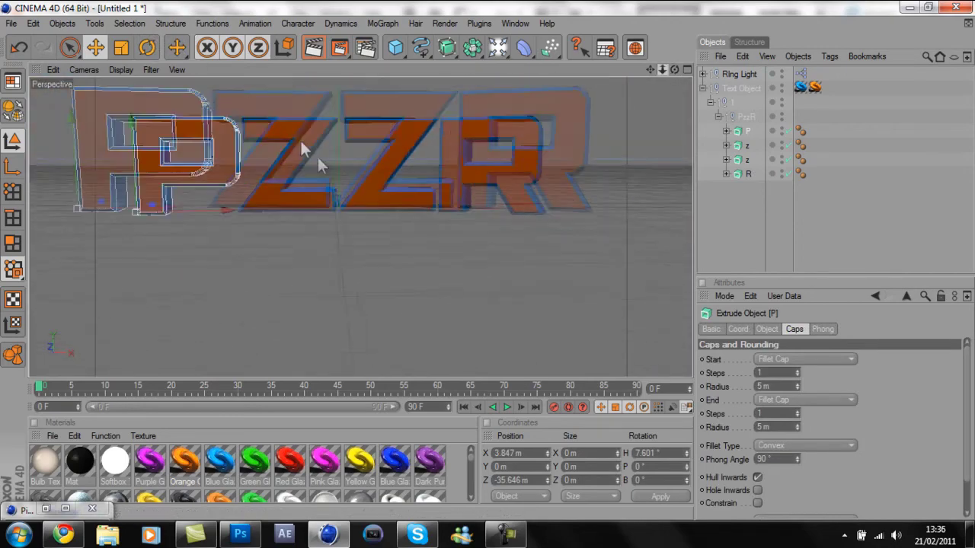
key(shift+r)
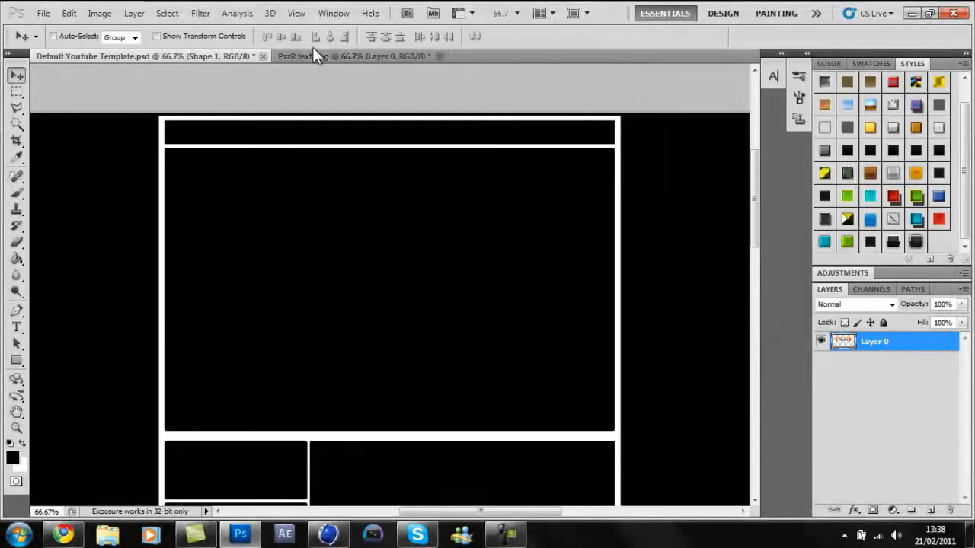
- Commit the resized, rotated vertical PZZR text beside the main box and zoom in
key(Return)
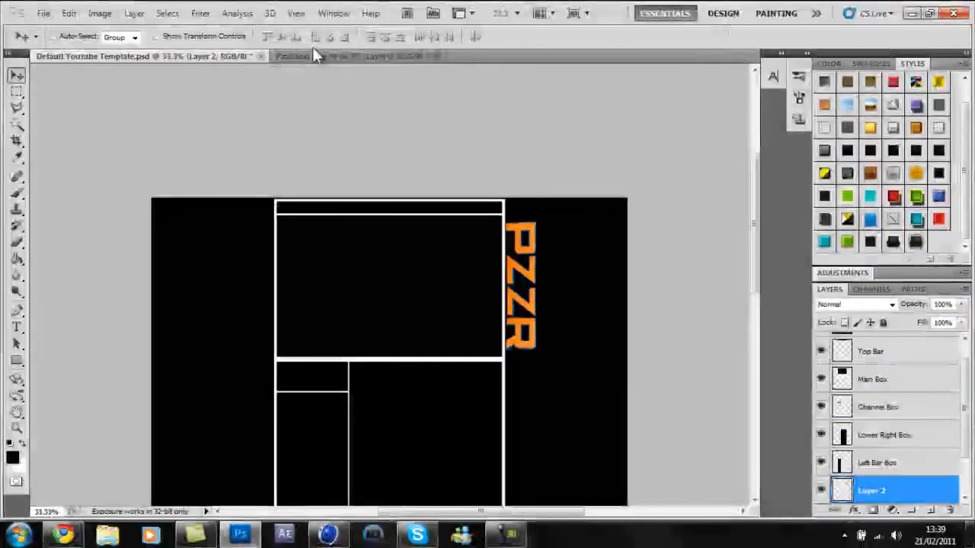
key(ctrl+plus)
key(ctrl+plus)
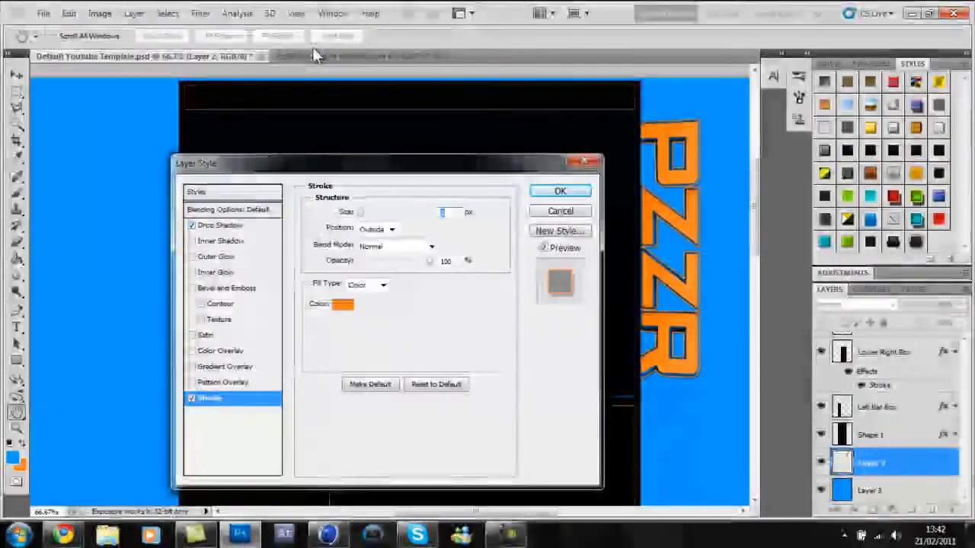
- Apply the Drop Shadow and Stroke layer style to the PZZR text on Layer 2
key(Return)
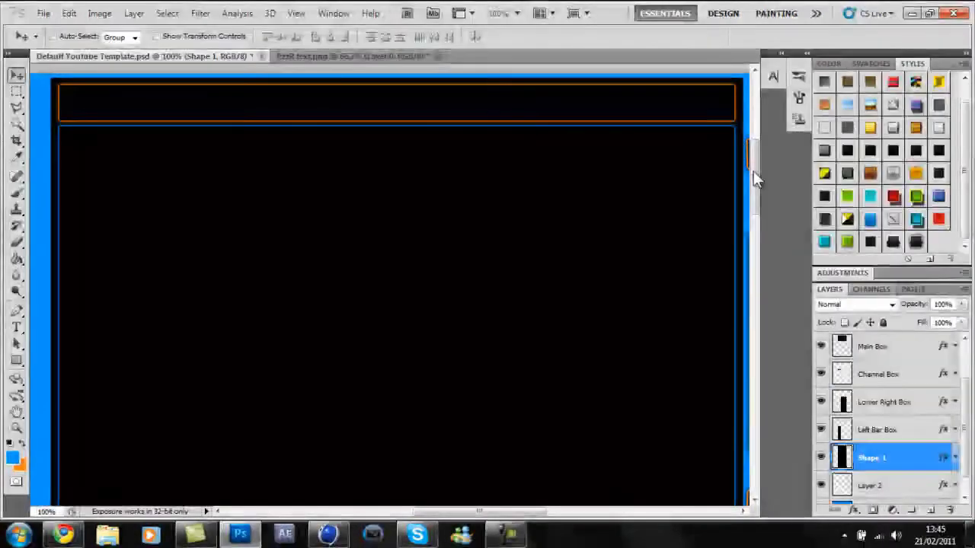
- Scroll down the canvas to inspect the PZZR text edge against the blue backdrop
scroll(751, 183, down, 3)
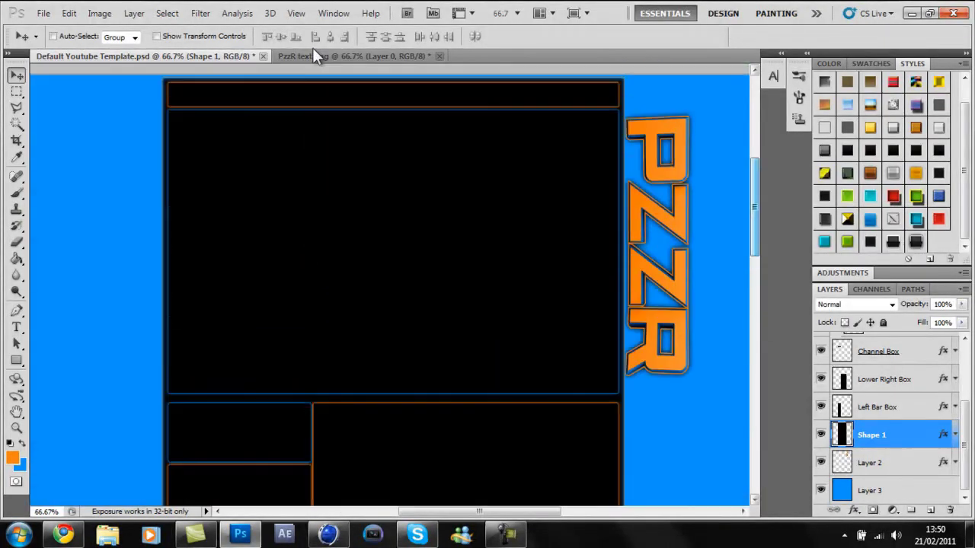
- Zoom the template canvas in to view it at actual size
key(ctrl+plus)
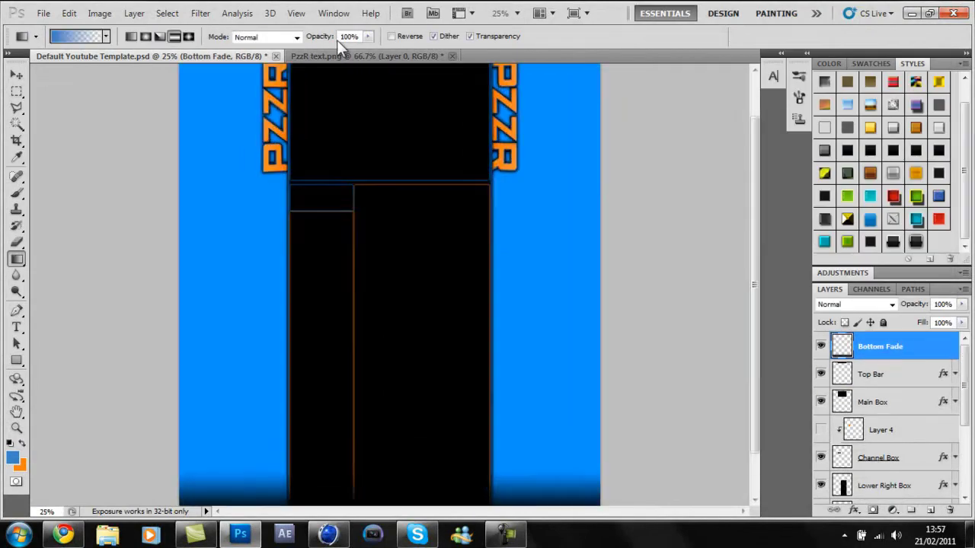
- Preview the background in Save for Web & Devices
key(ctrl+alt+shift+s)
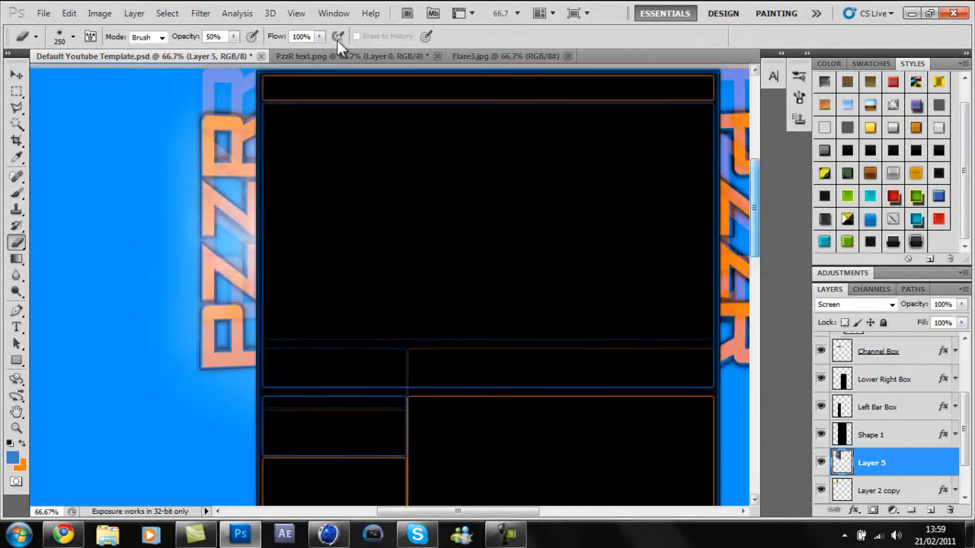
- Position the new lens flare and shift its hue with Hue/Saturation (Ctrl+U)
key(v)
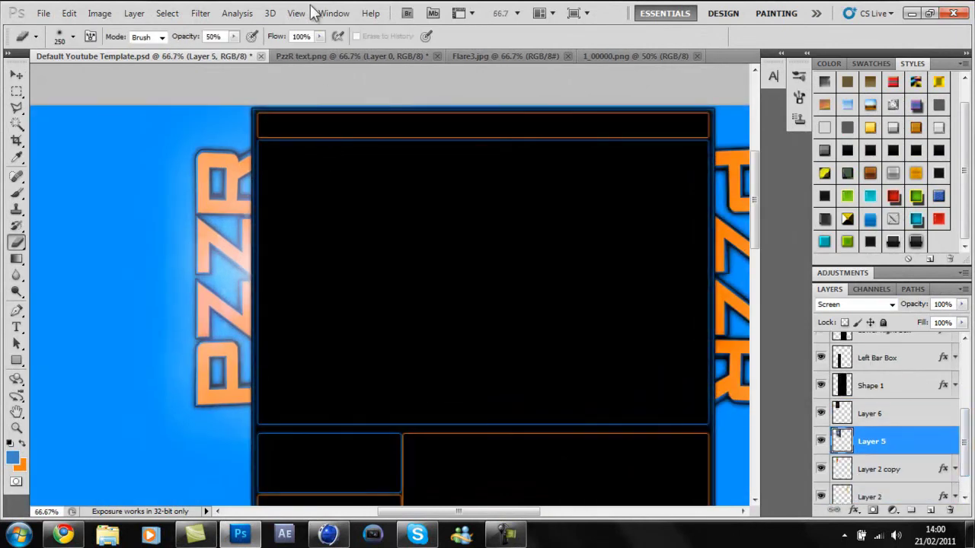
key(ctrl+u)
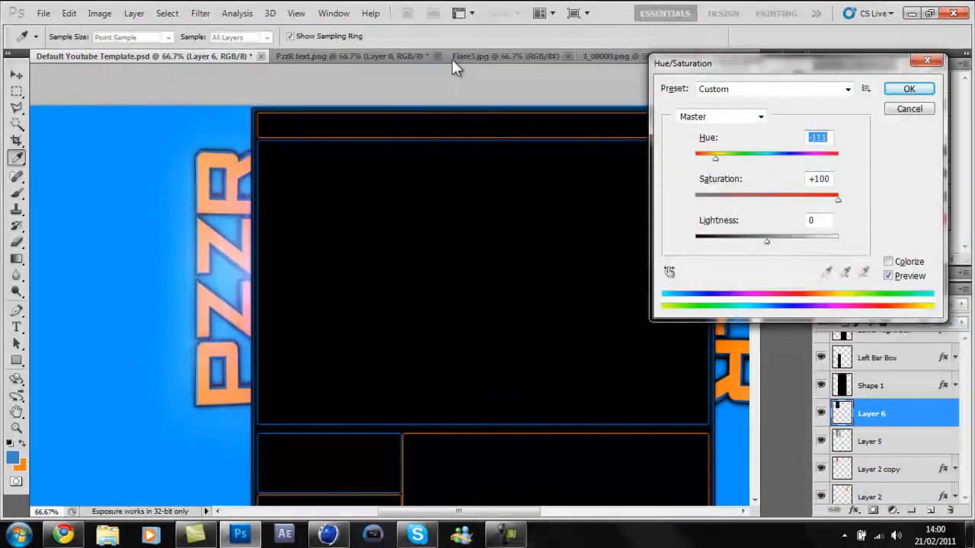
key(Return)
key(e)
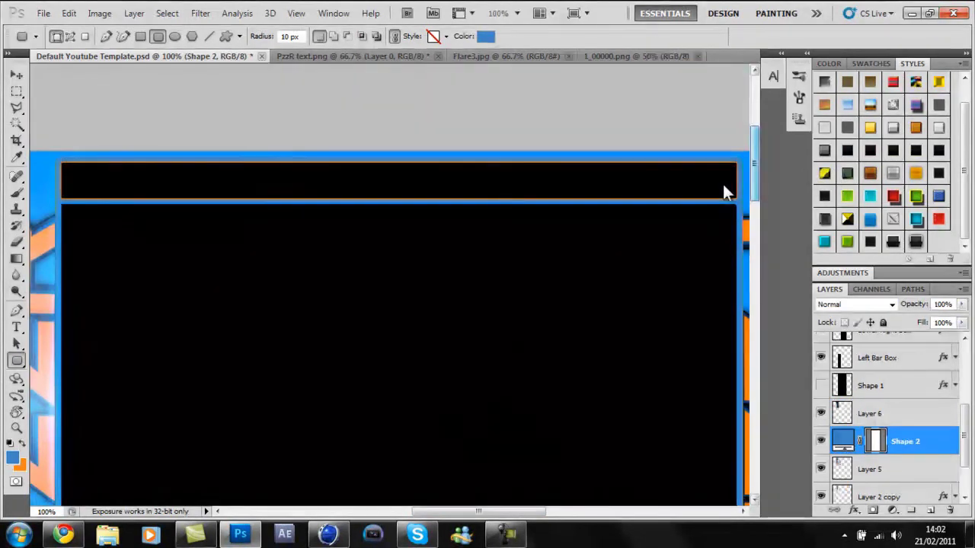
- Add a new Layer 7 clipped to the rounded top bar shape
key(ctrl+shift+alt+n)
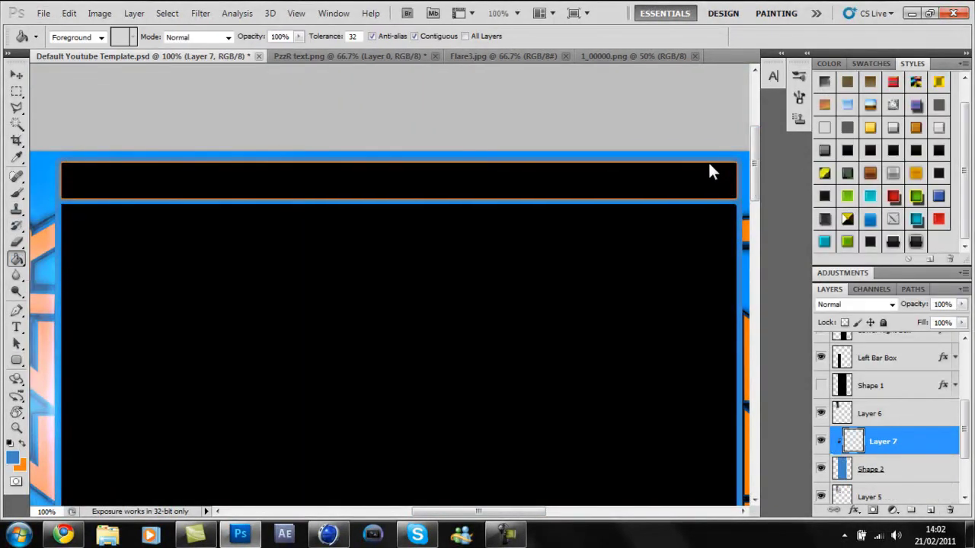